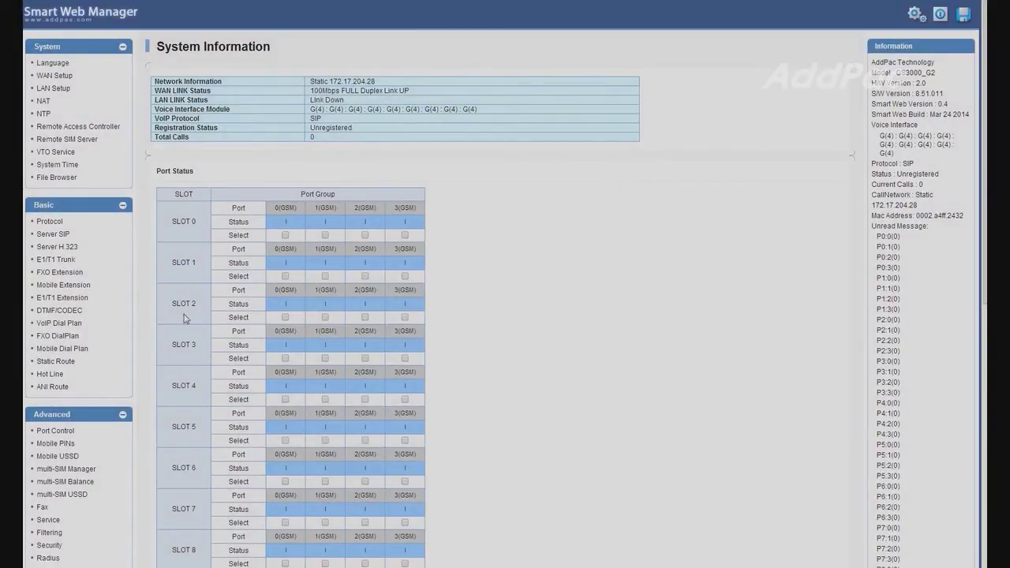
- Open the Service settings under Advanced and check the mobile inter-call idle interval value
scroll(148, 317, down, 3)
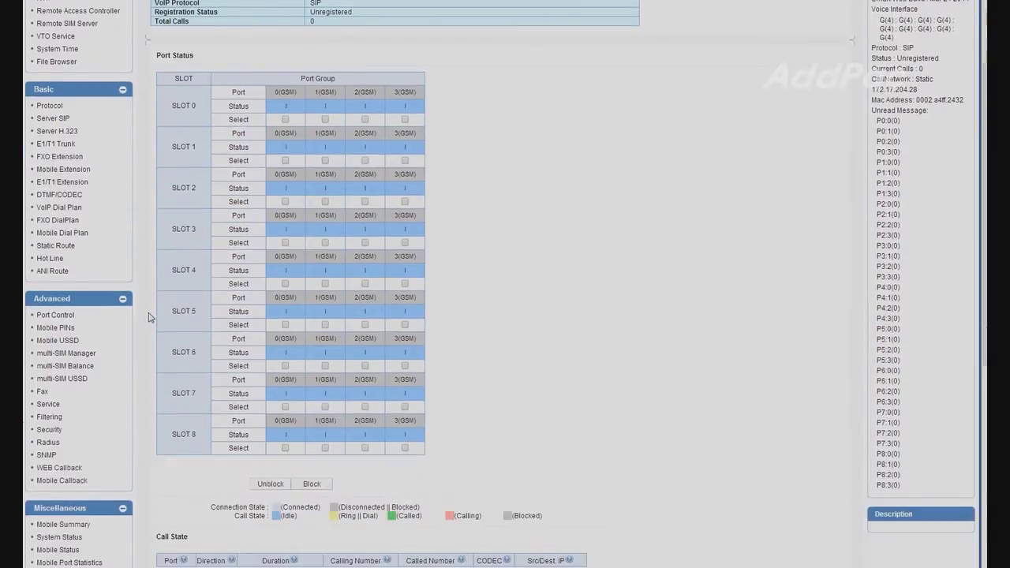
scroll(148, 317, down, 2)
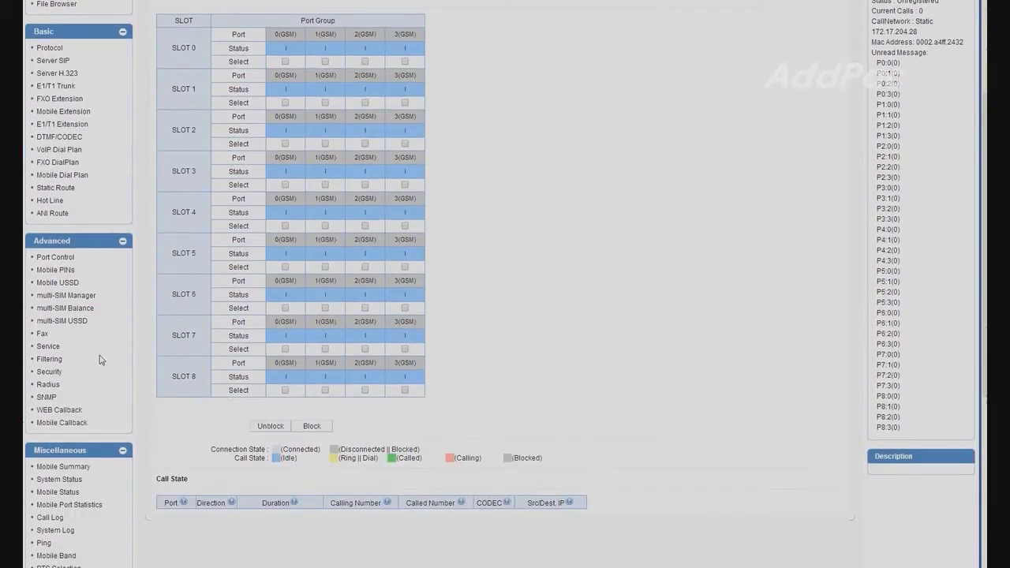
click(47, 352)
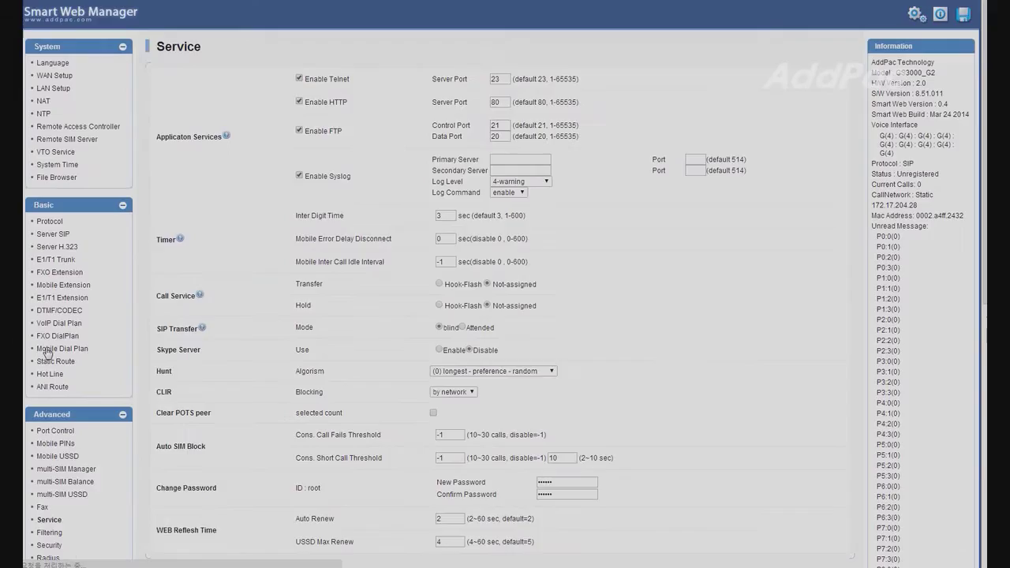
double_click(442, 261)
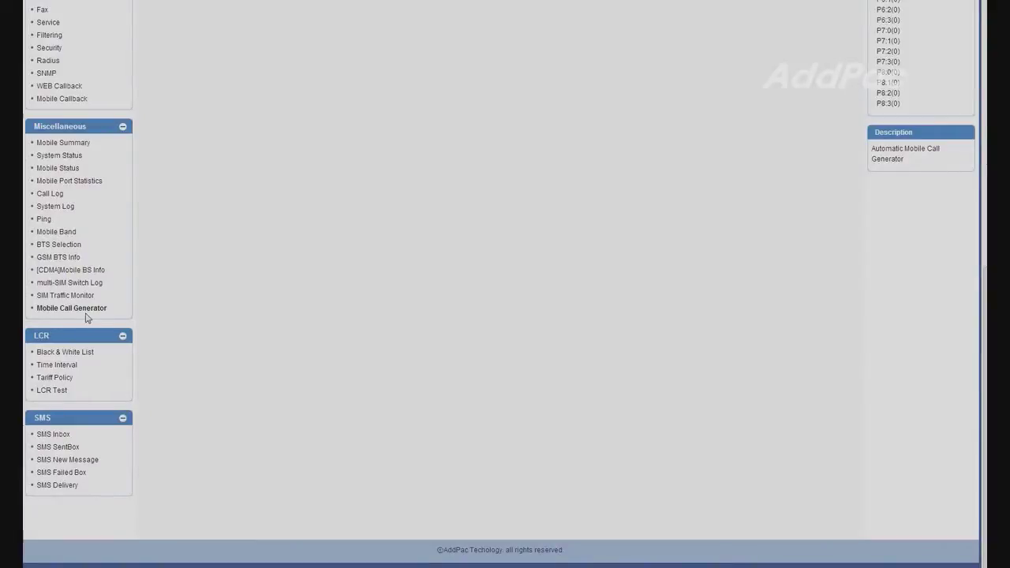
- Open Mobile Call Generator, leaving the inbound call max connection time at 10 seconds
click(80, 310)
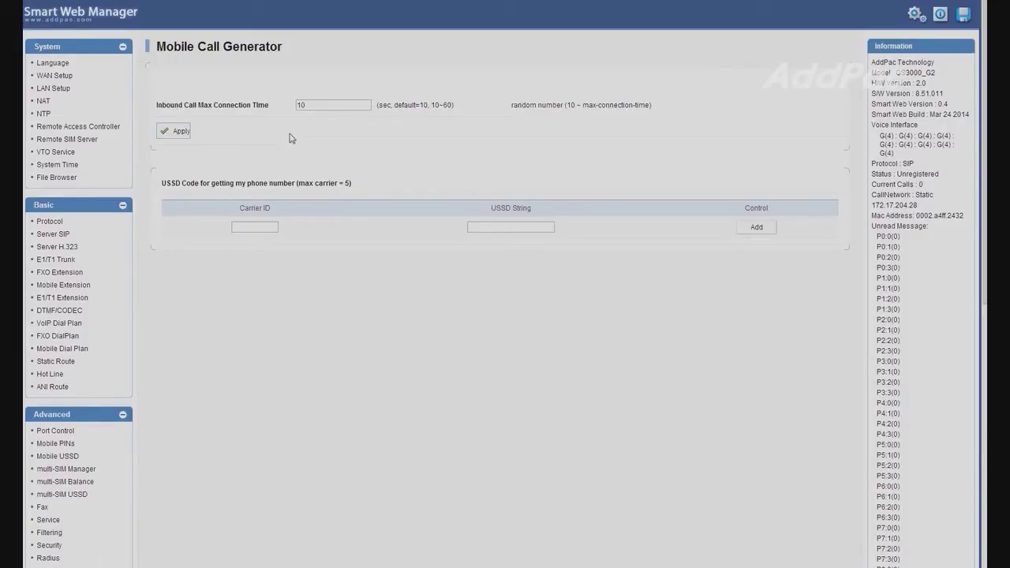
drag(315, 105, 289, 105)
click(446, 146)
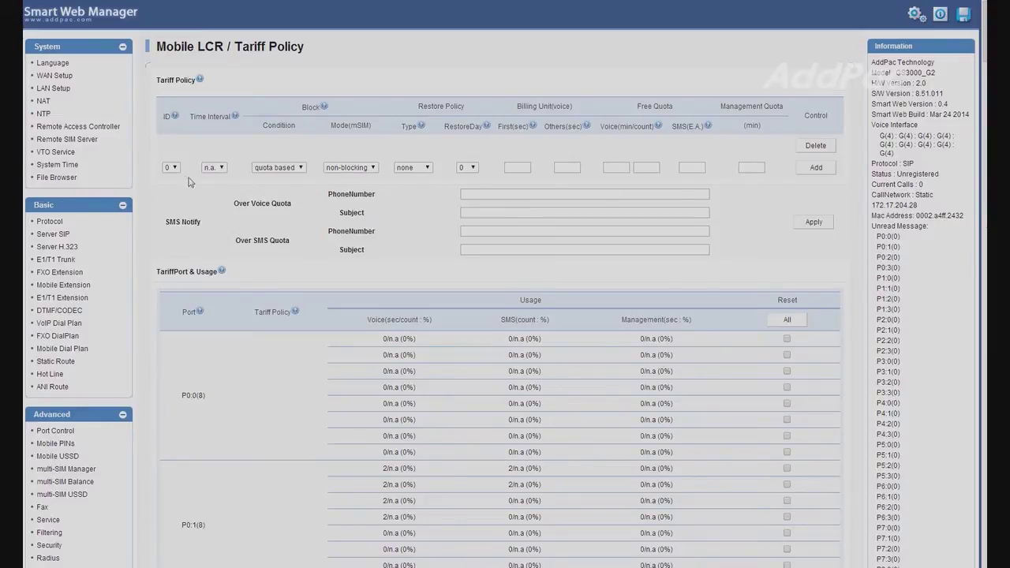
- Add tariff policy 0: count based, blocking, restore day 0, voice and management quotas 20
click(218, 169)
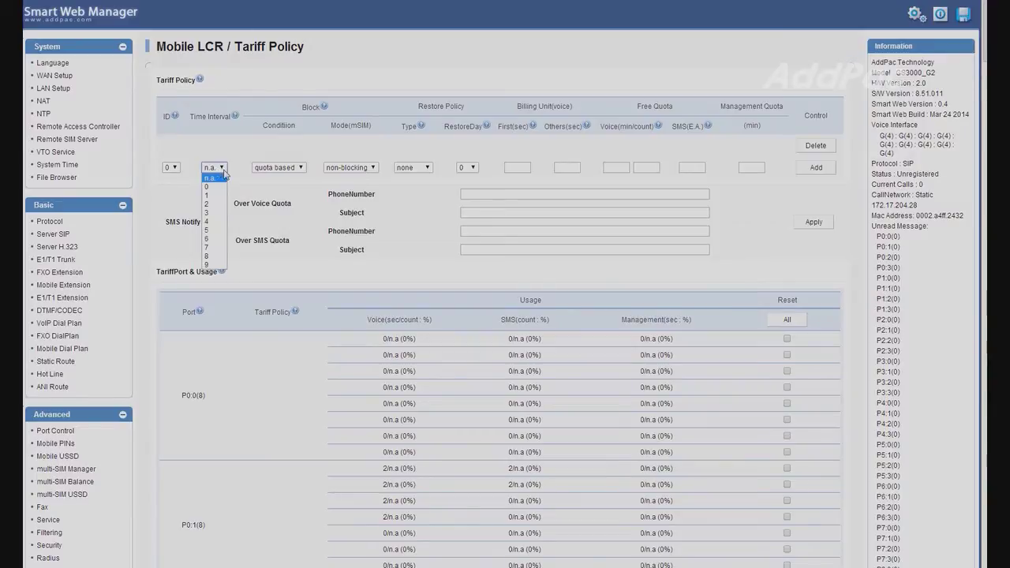
click(284, 169)
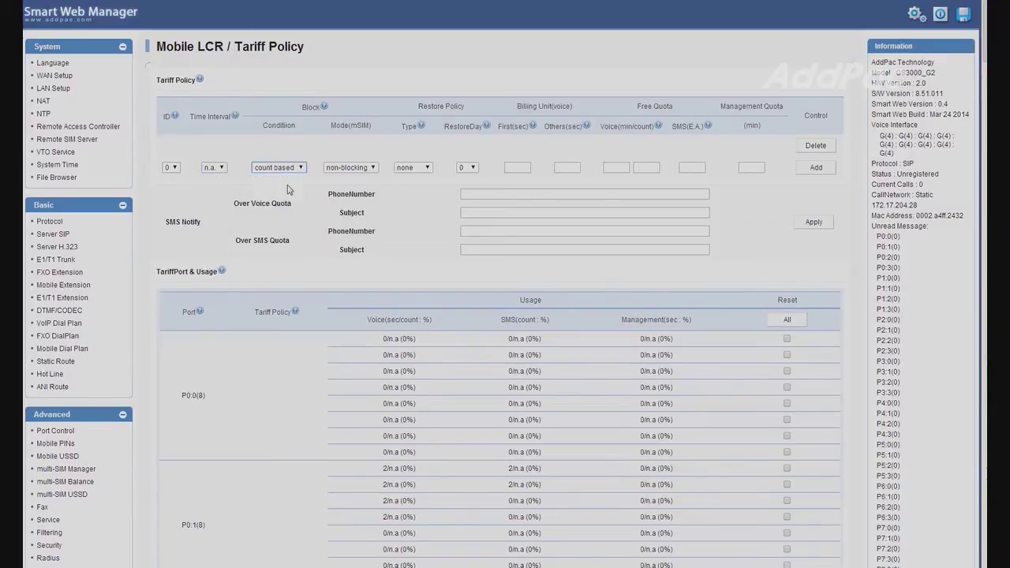
click(372, 169)
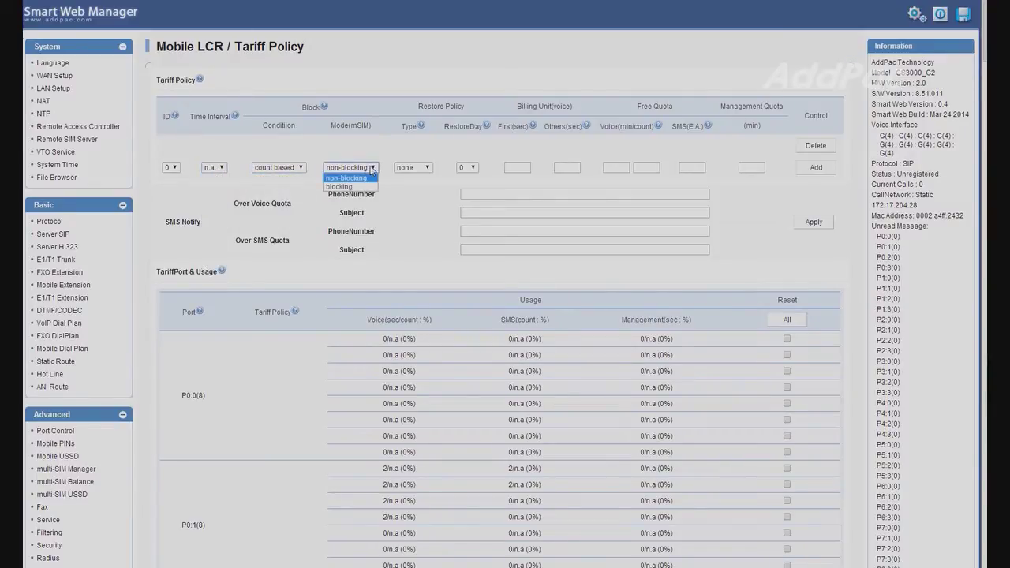
click(374, 189)
click(471, 168)
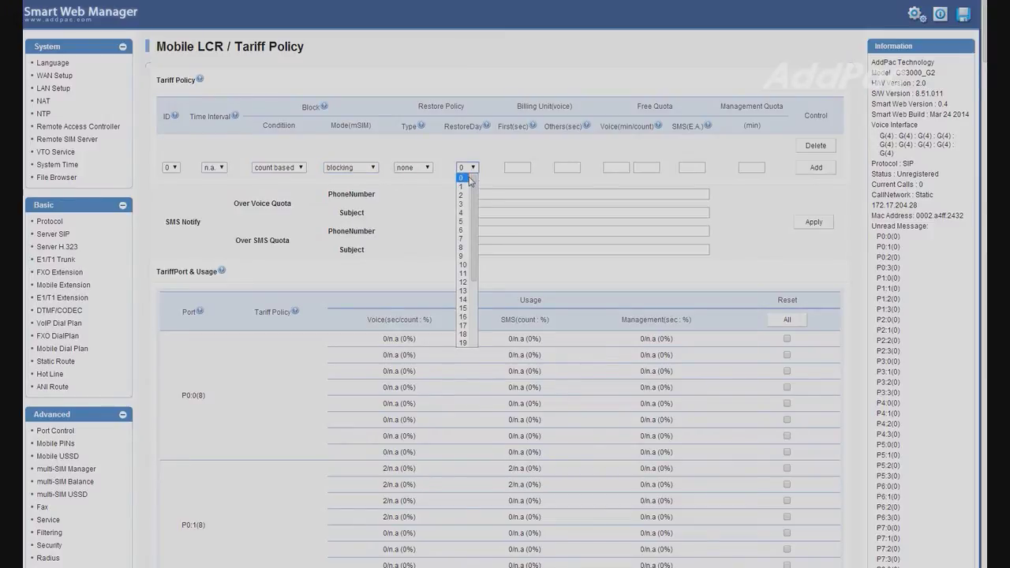
click(469, 177)
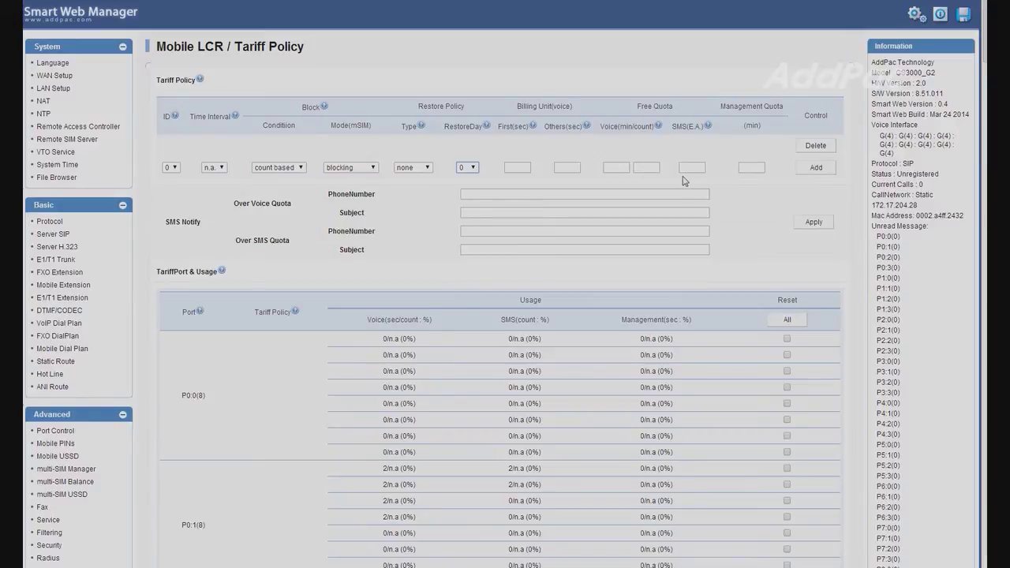
click(645, 169)
text(20)
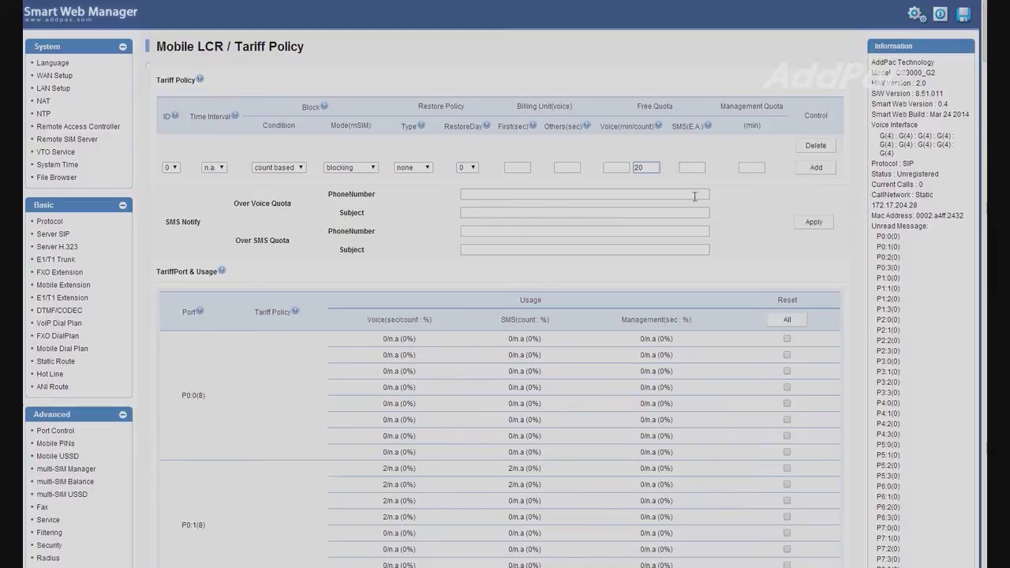
click(749, 167)
text(20)
click(815, 167)
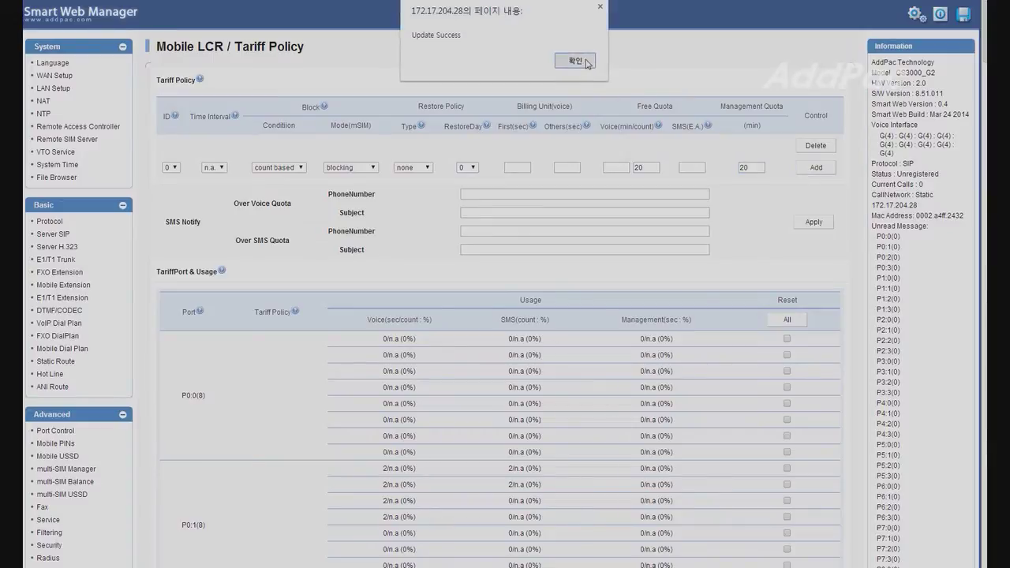
click(575, 61)
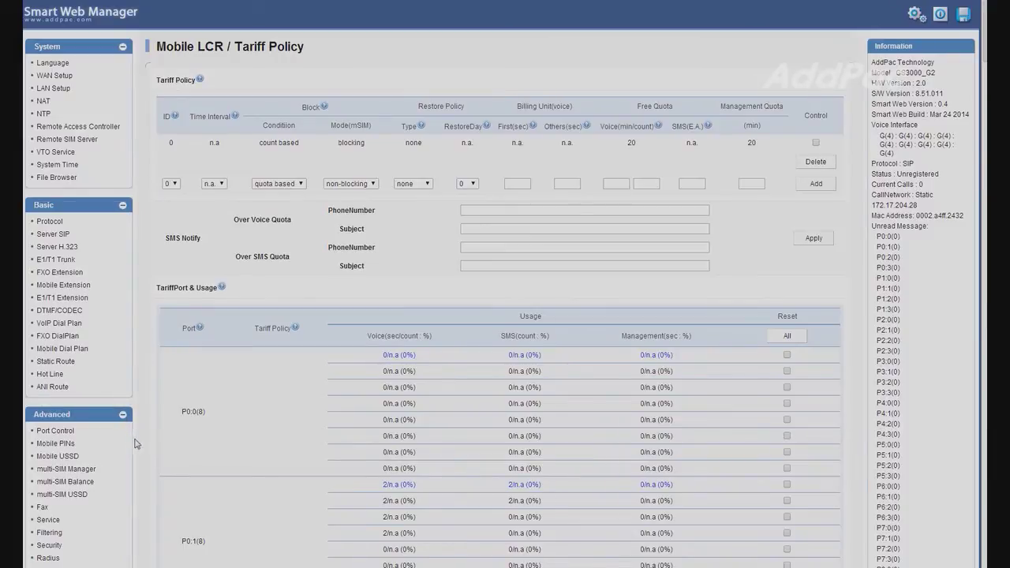
- In multi-SIM Manager, make the new rotation policy tariff based on tariff policy 0
click(79, 470)
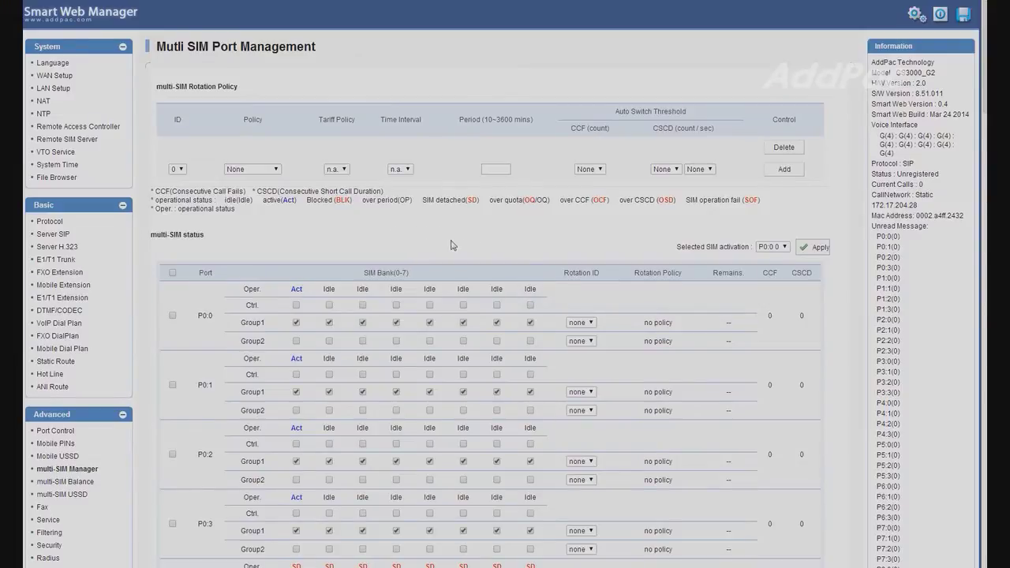
click(263, 171)
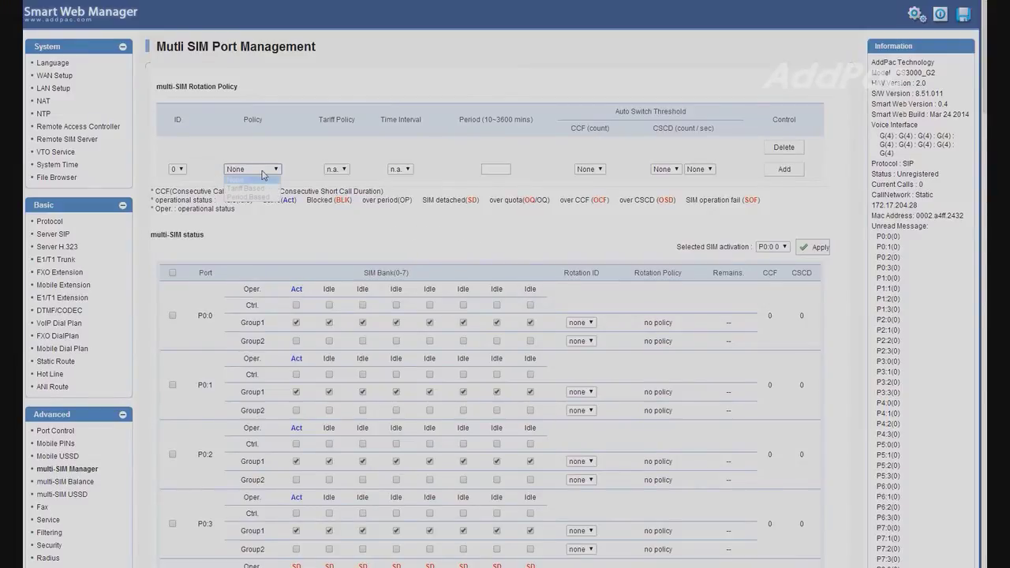
click(257, 188)
click(342, 172)
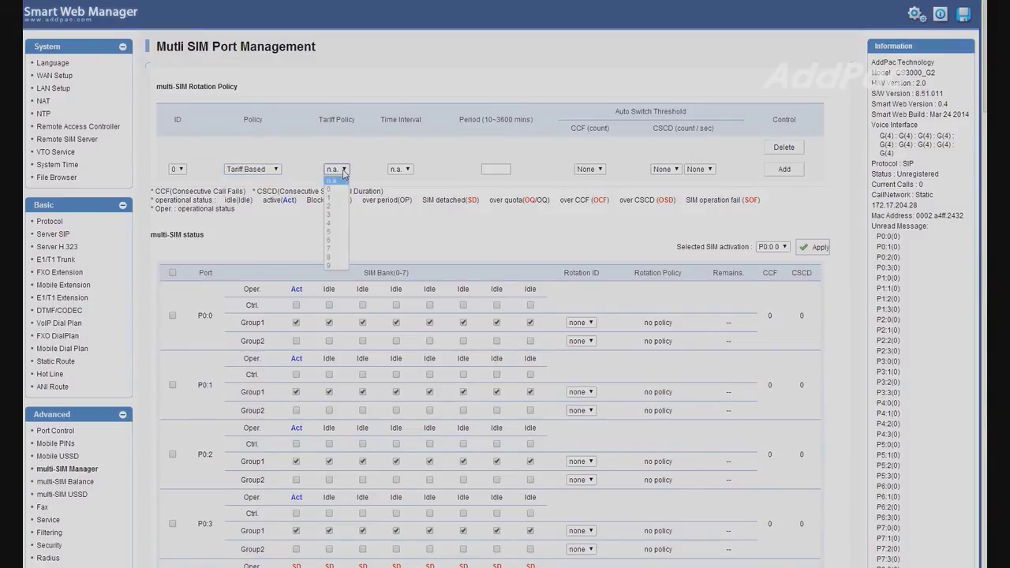
click(339, 189)
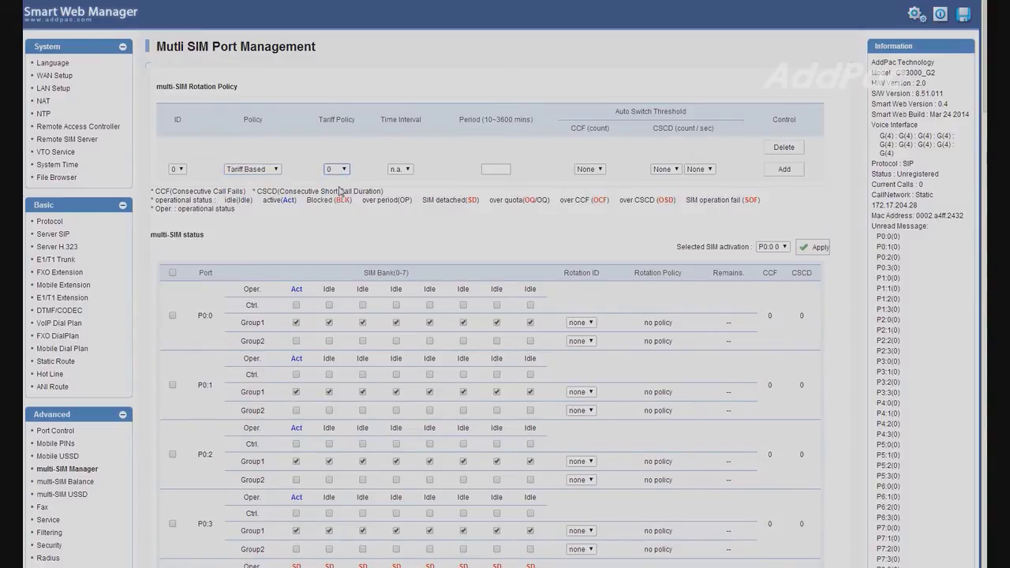
- Set CCF threshold 10 and CSCD 10/5 seconds, add the policy, and mark port P0:0
click(591, 169)
click(588, 188)
click(670, 170)
click(657, 189)
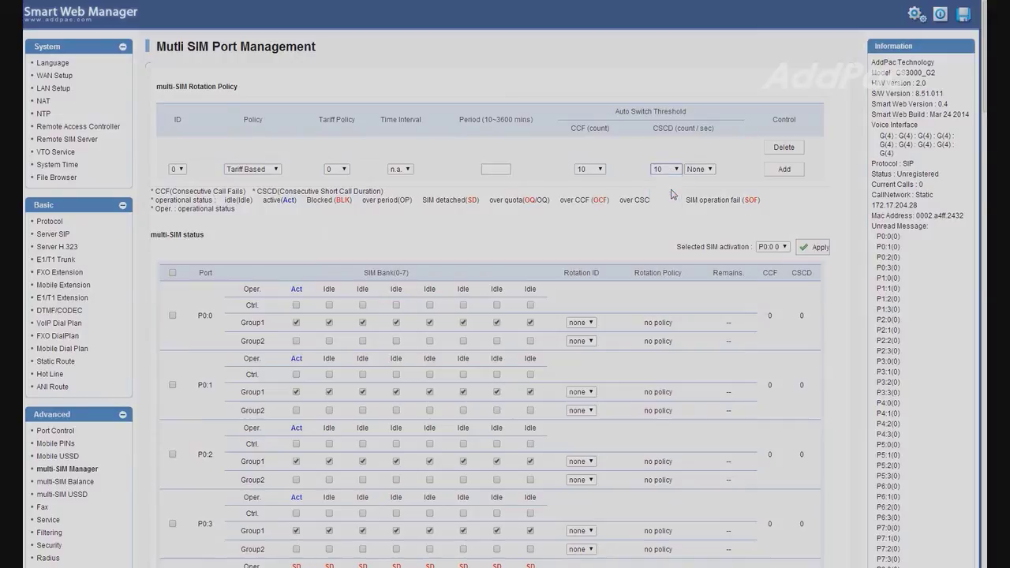
click(699, 169)
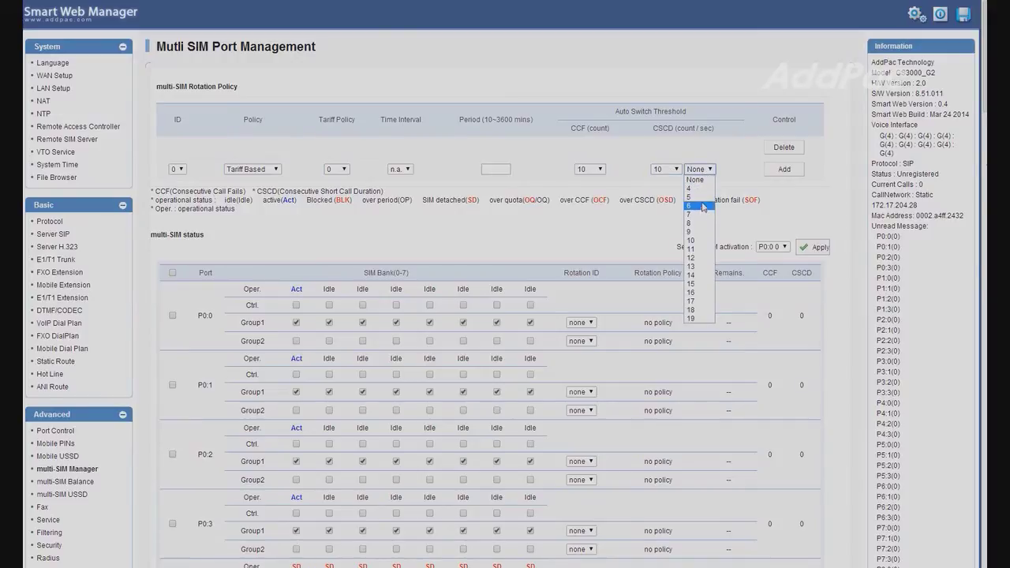
click(695, 196)
click(777, 171)
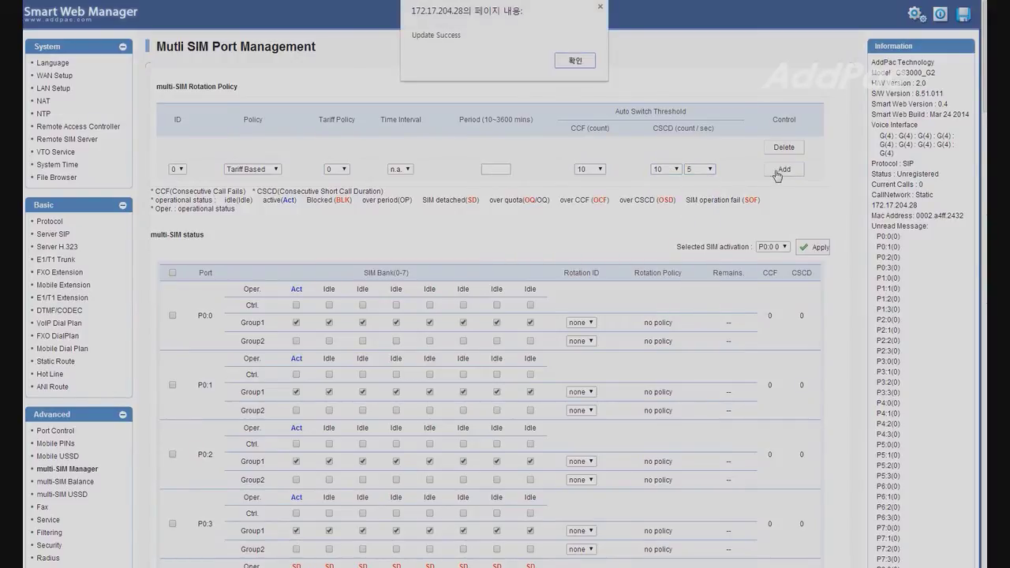
click(568, 65)
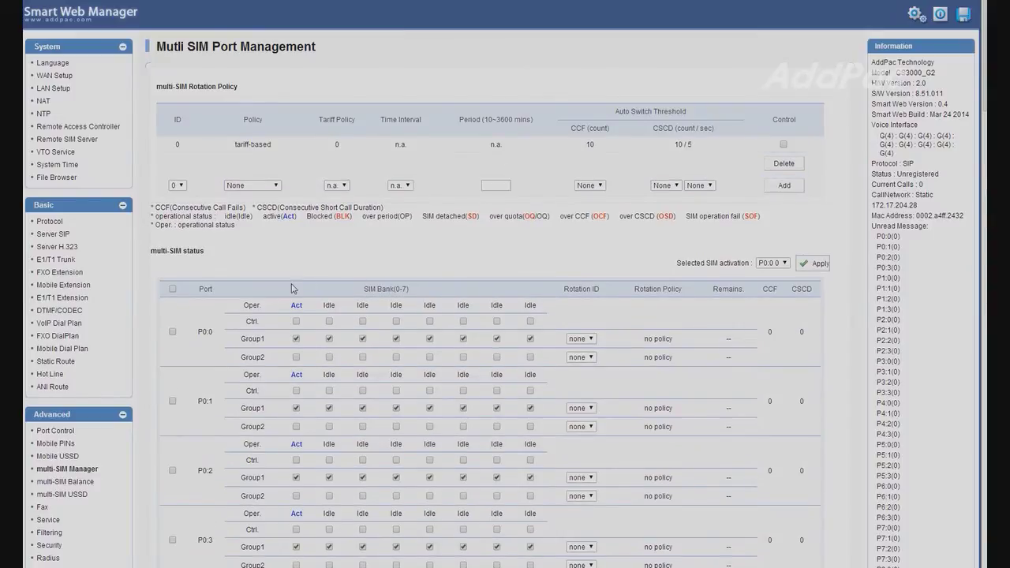
click(173, 332)
- Set P0:0 Group1 rotation ID to 0 and apply the change
click(586, 340)
click(588, 359)
scroll(602, 316, down, 3)
scroll(601, 315, down, 7)
scroll(602, 316, down, 7)
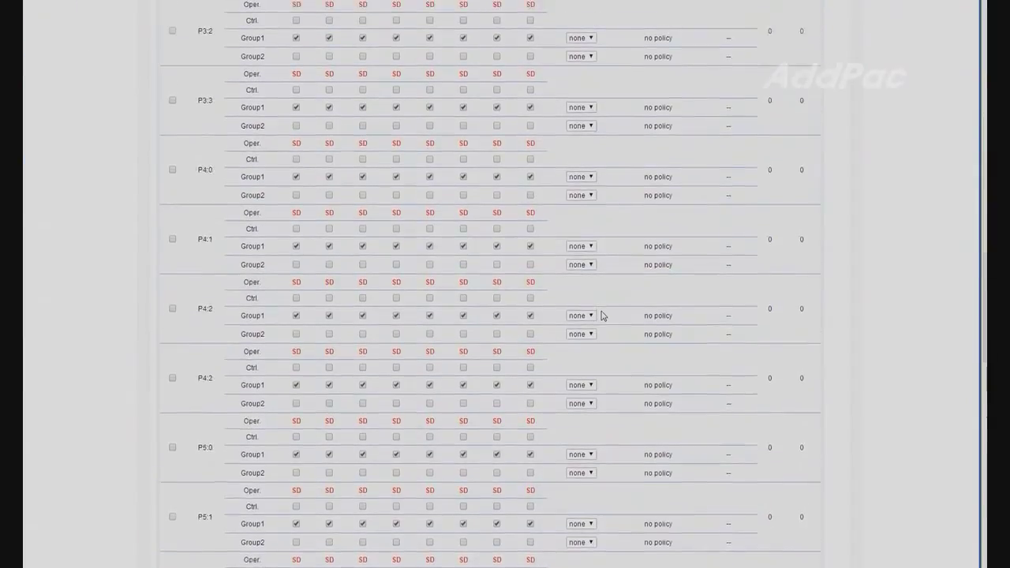
scroll(601, 316, down, 7)
scroll(601, 316, down, 5)
click(168, 506)
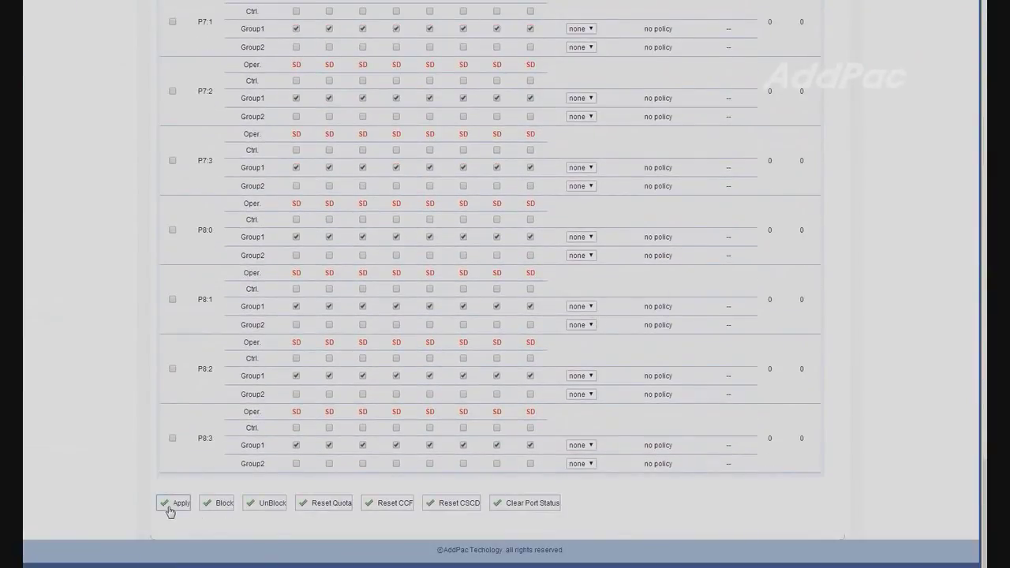
click(584, 60)
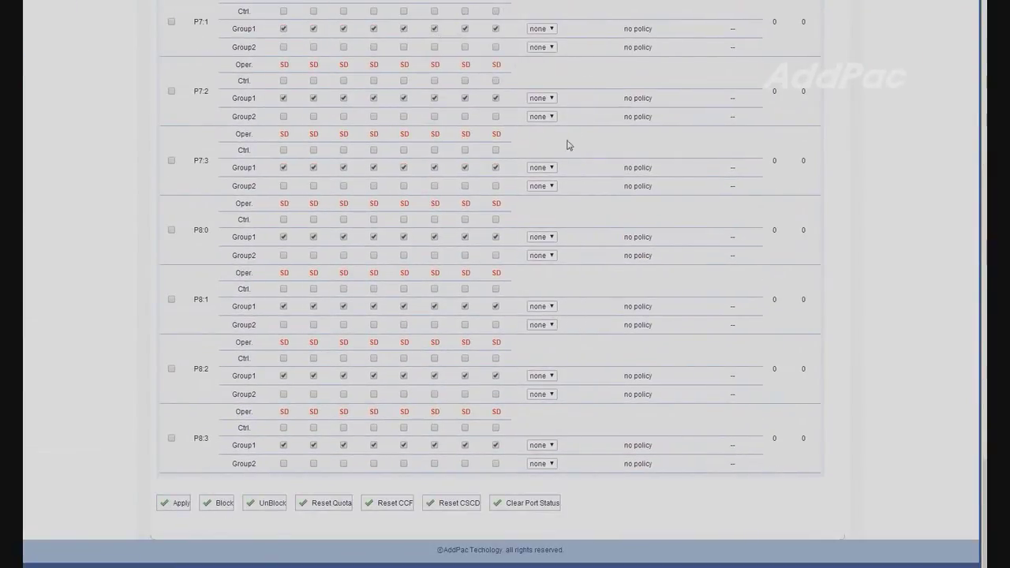
scroll(563, 171, up, 5)
scroll(564, 170, up, 10)
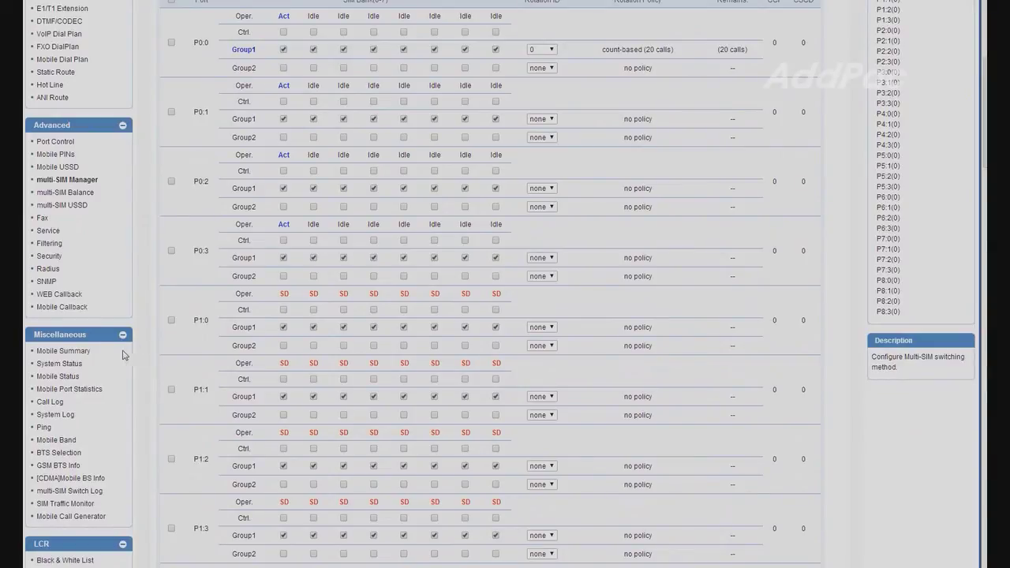
- Open the Mobile Summary page under Miscellaneous
click(86, 353)
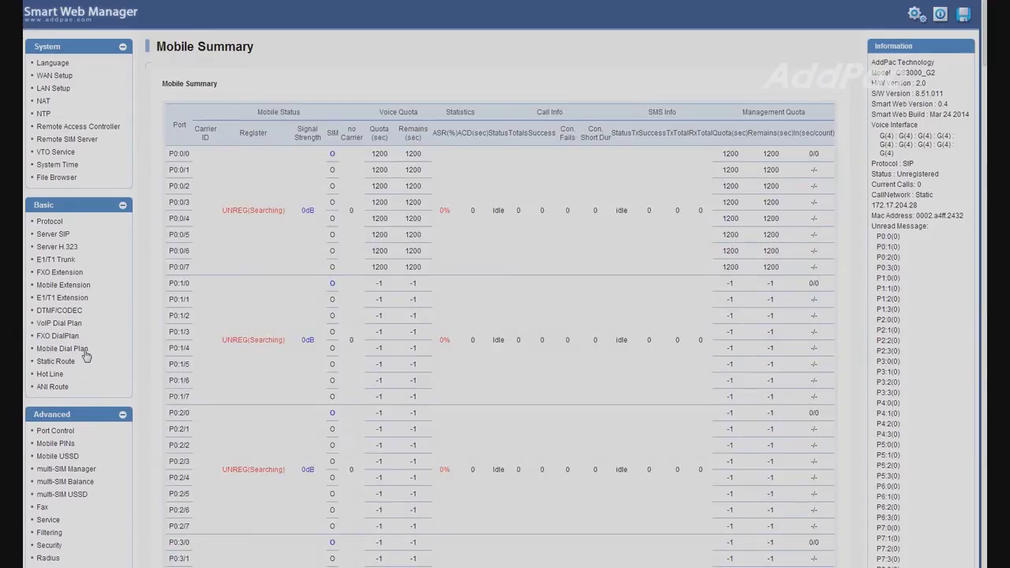